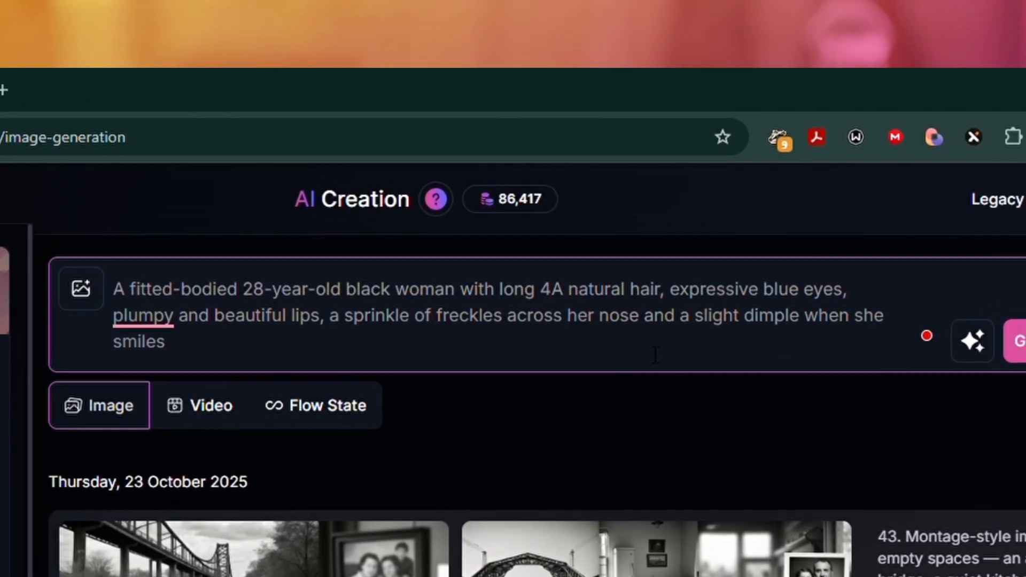
Step: Generate images of the 28-year-old woman from the character description in the prompt
scroll(909, 436, "down", 1)
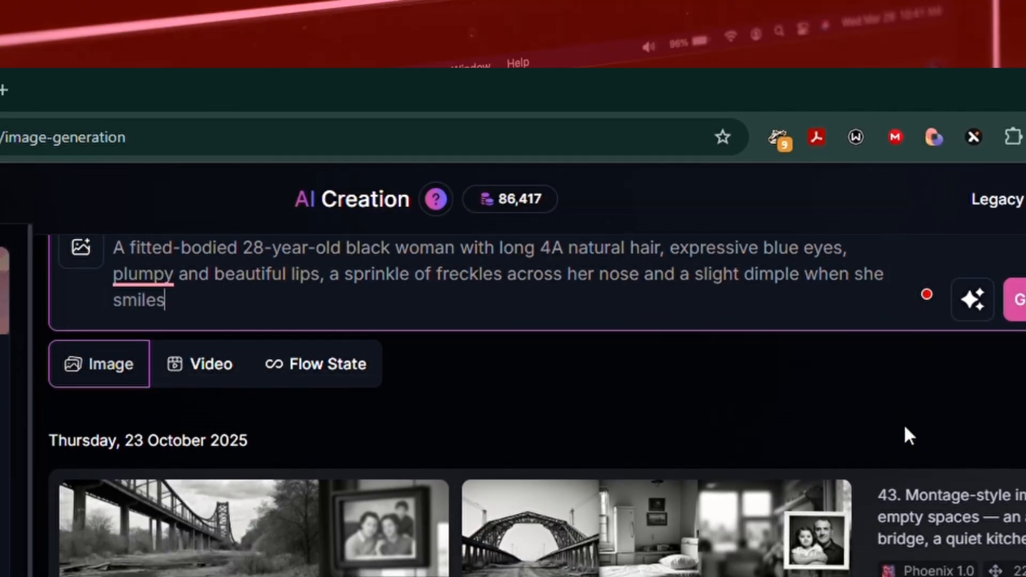
scroll(908, 436, "up", 1)
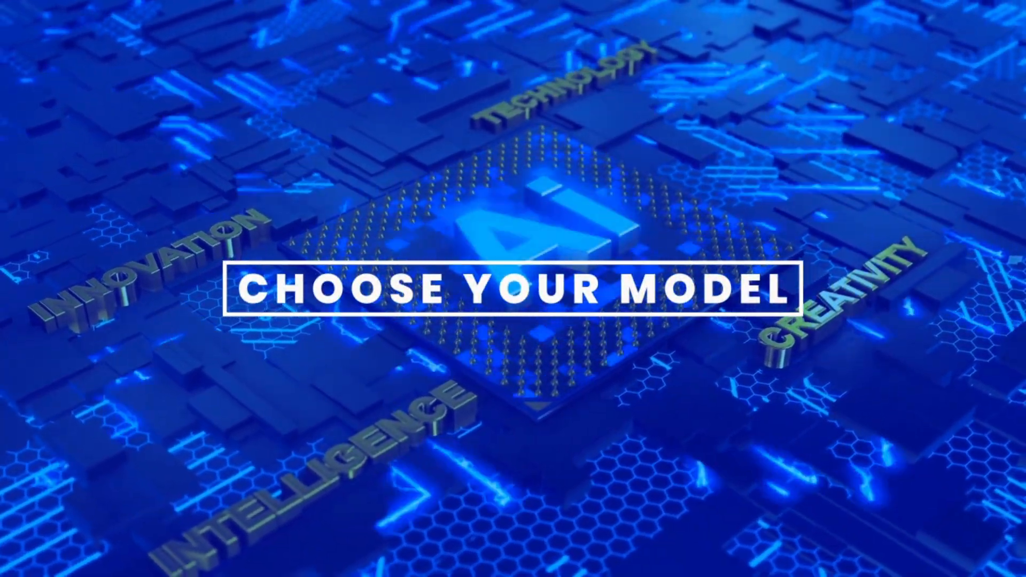
left_click(1018, 338)
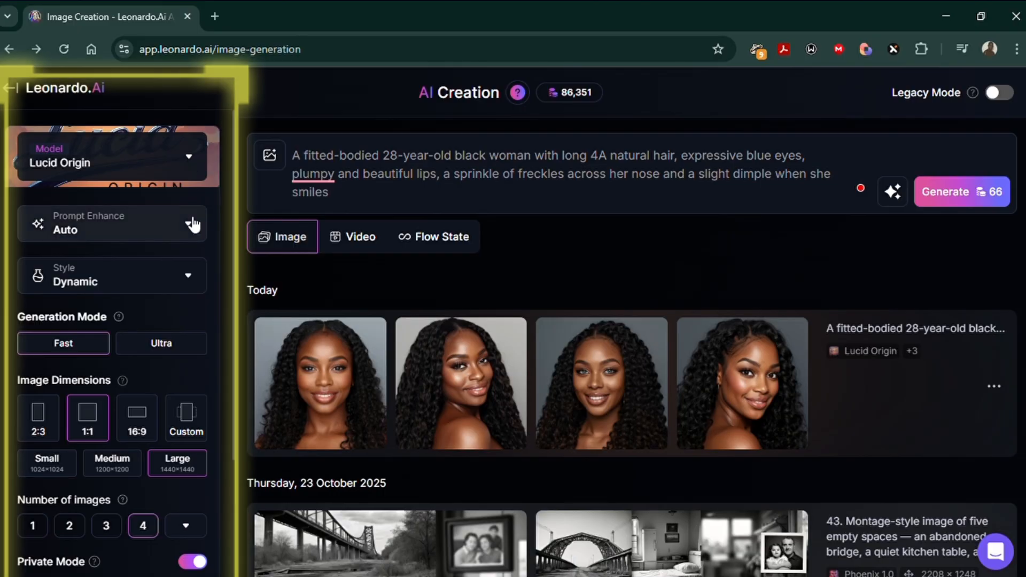
Step: Switch the image model to FLUX Dev and check the Prompt Enhance options, keeping Auto
left_click(194, 158)
scroll(380, 385, "down", 10)
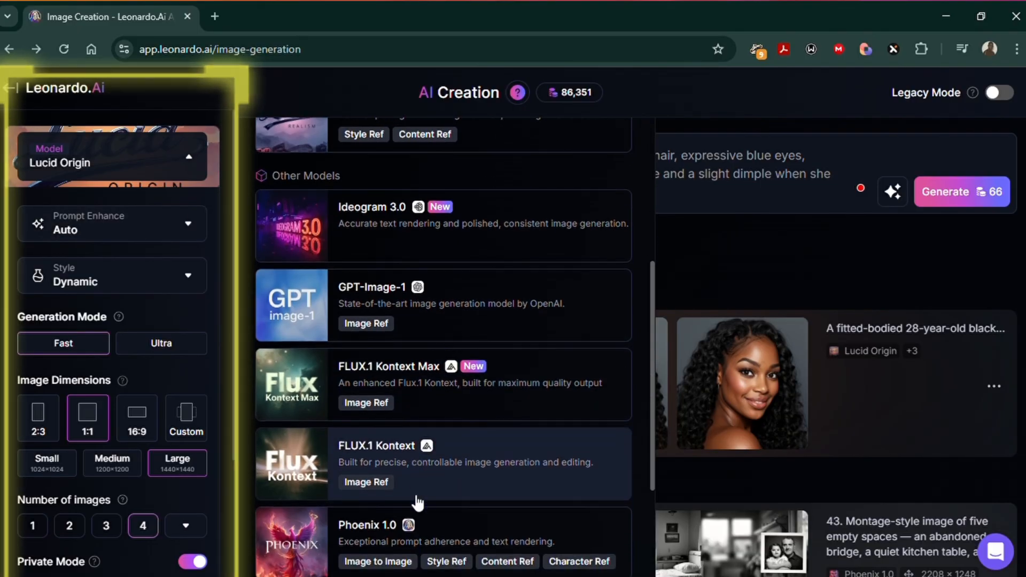
left_click(390, 398)
left_click(188, 224)
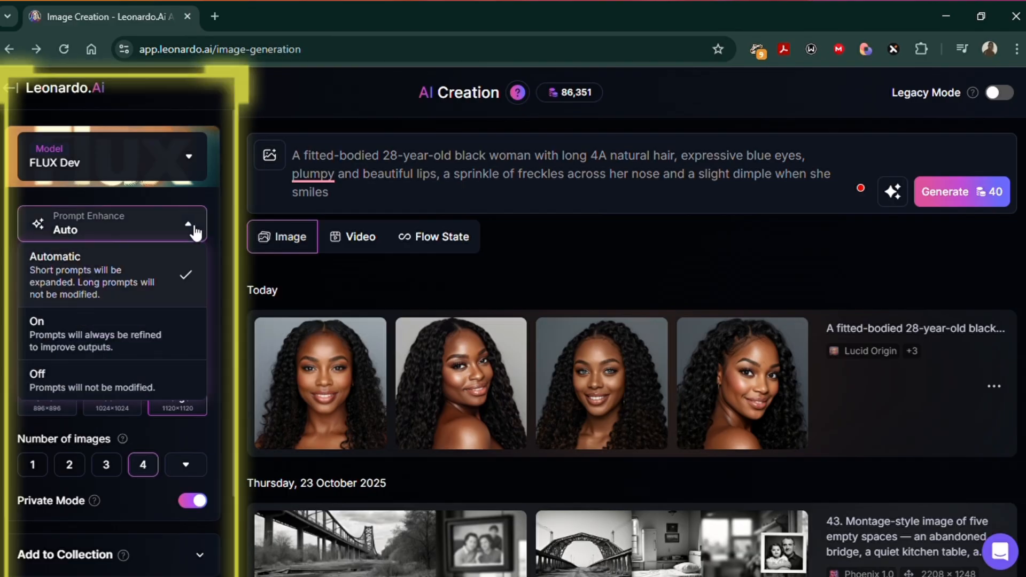
left_click(205, 228)
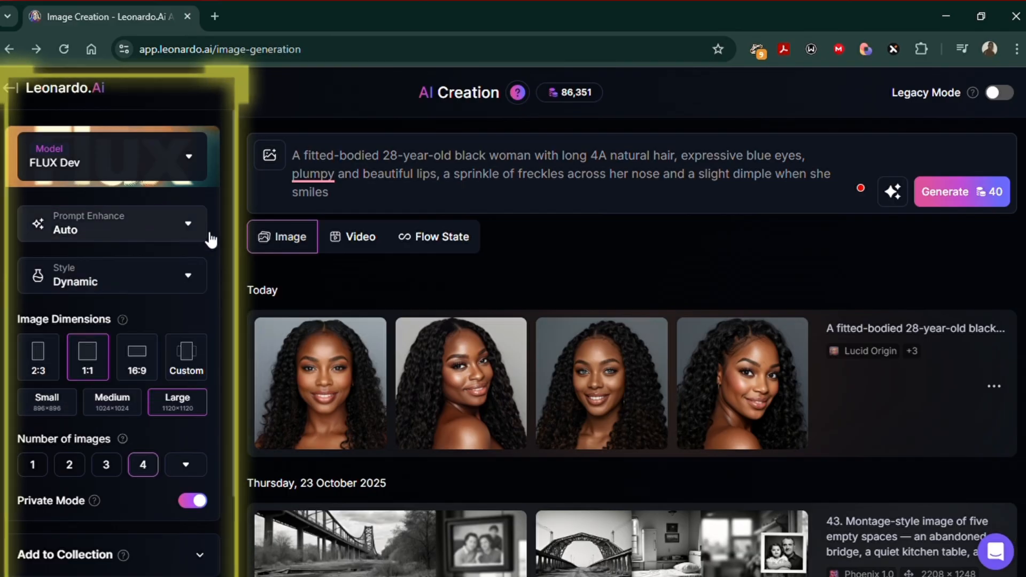
Step: Set the style to Portrait and the image dimensions to 2:3
left_click(194, 290)
scroll(156, 474, "down", 4)
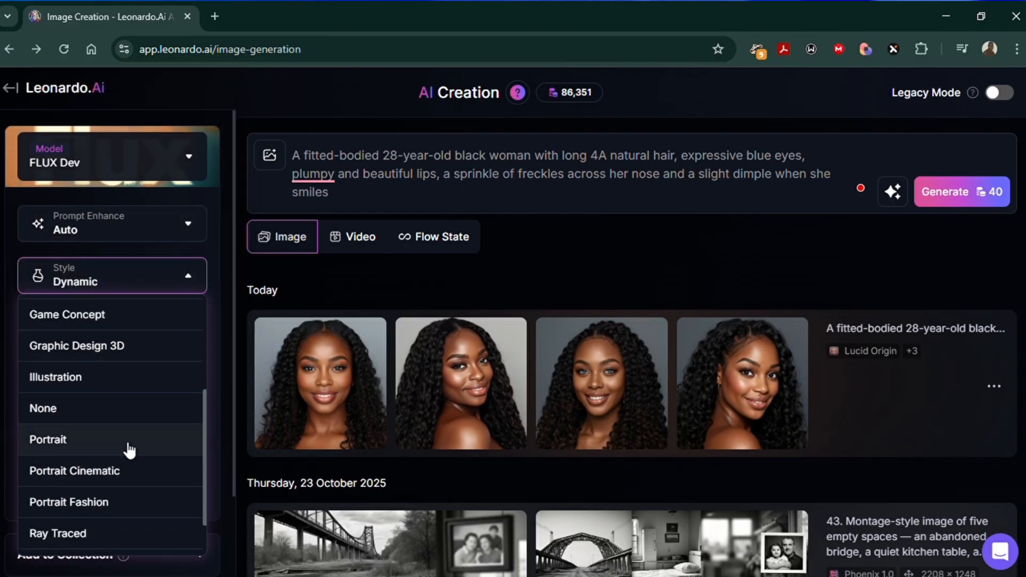
left_click(131, 441)
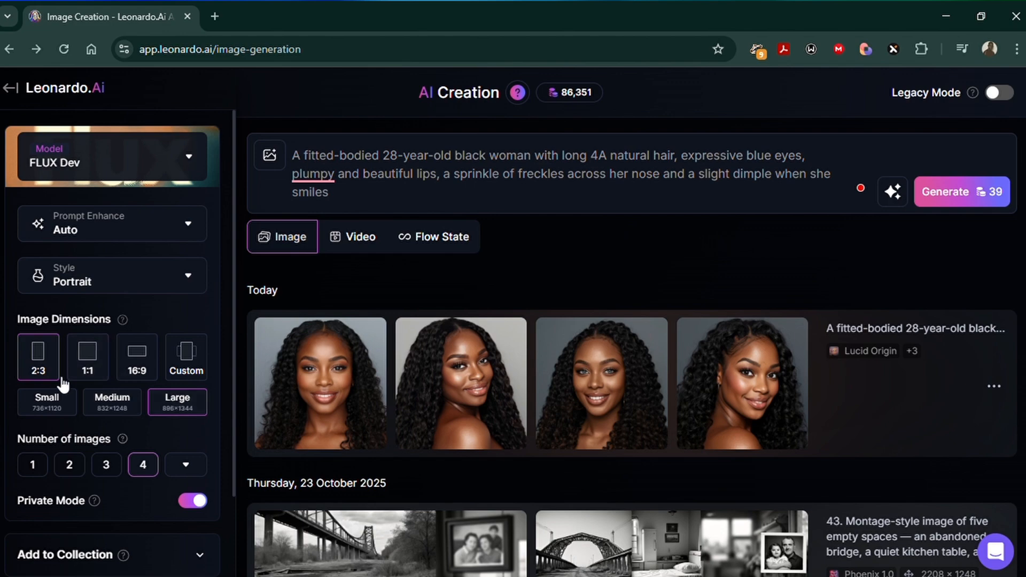
scroll(153, 371, "down", 2)
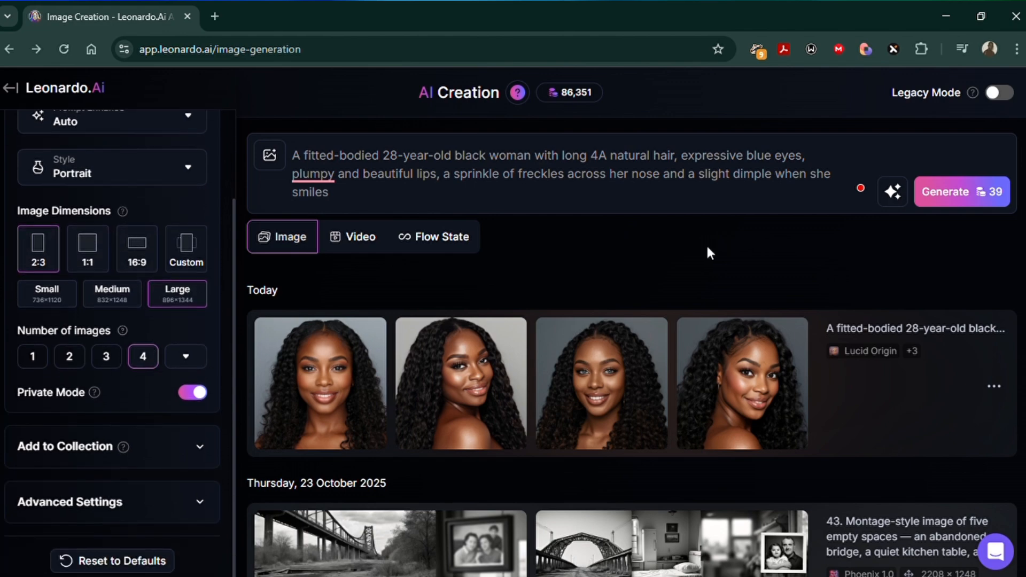
Step: Generate four images of the woman with the FLUX Dev portrait settings and look over the results
left_click(969, 203)
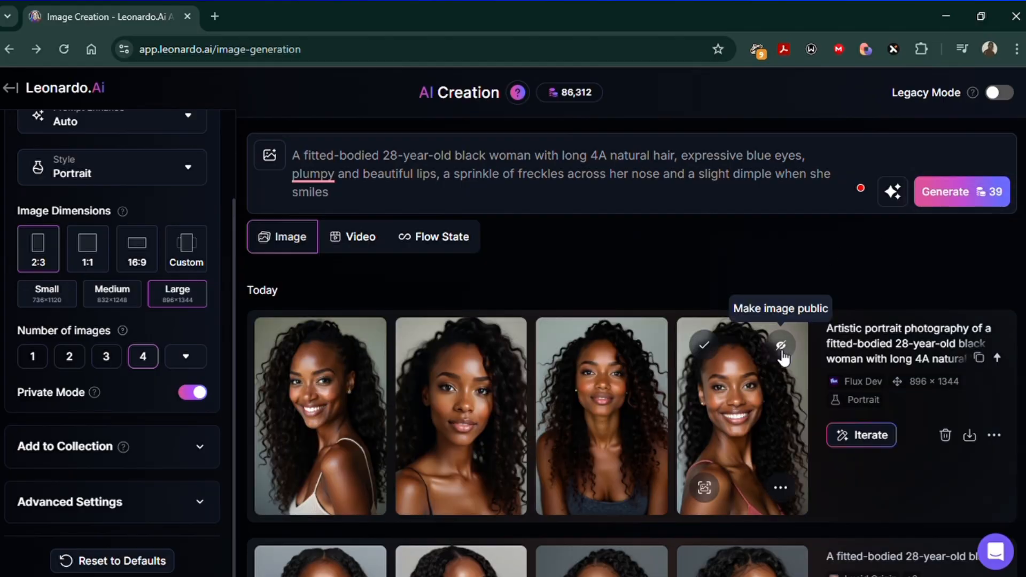
scroll(779, 422, "down", 3)
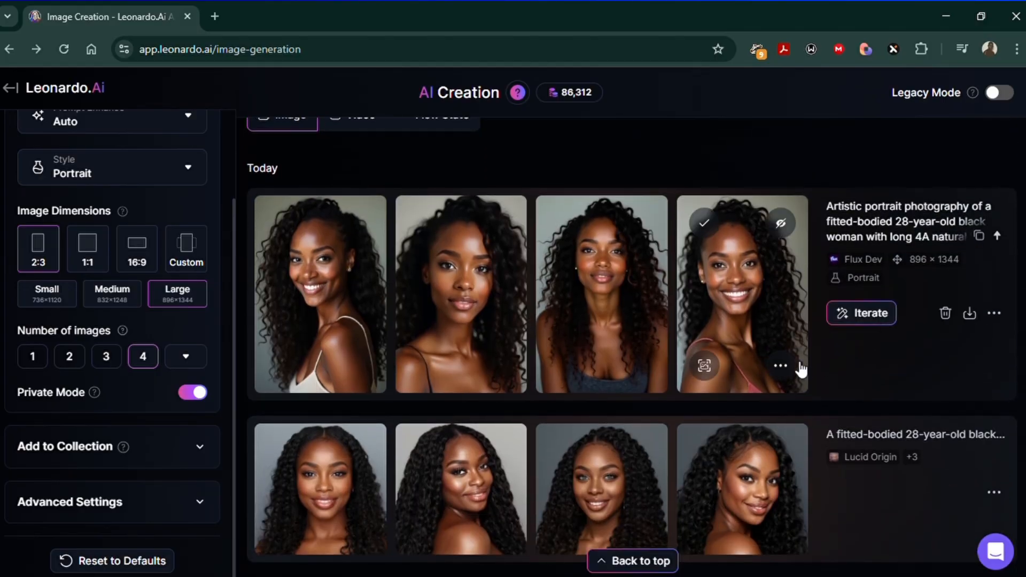
left_click(595, 300)
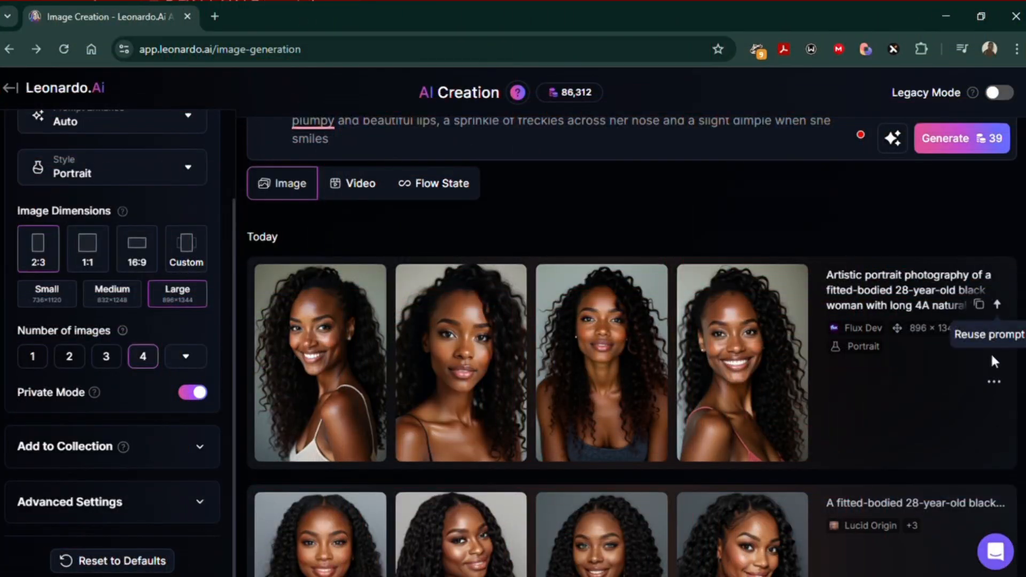
Step: Copy the seed of the image set generated with Lucid Origin
left_click(994, 382)
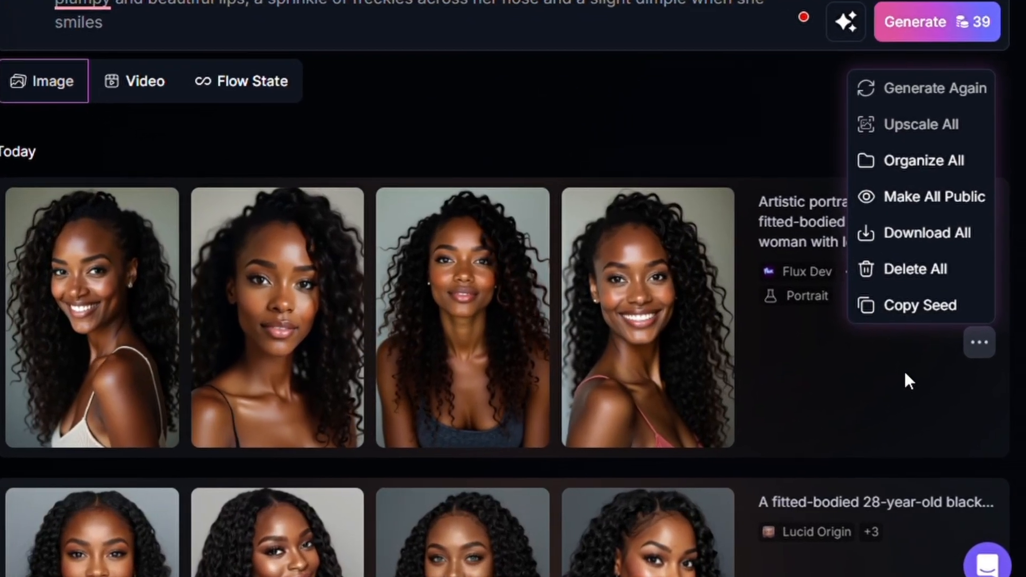
left_click(885, 416)
scroll(885, 416, "down", 1)
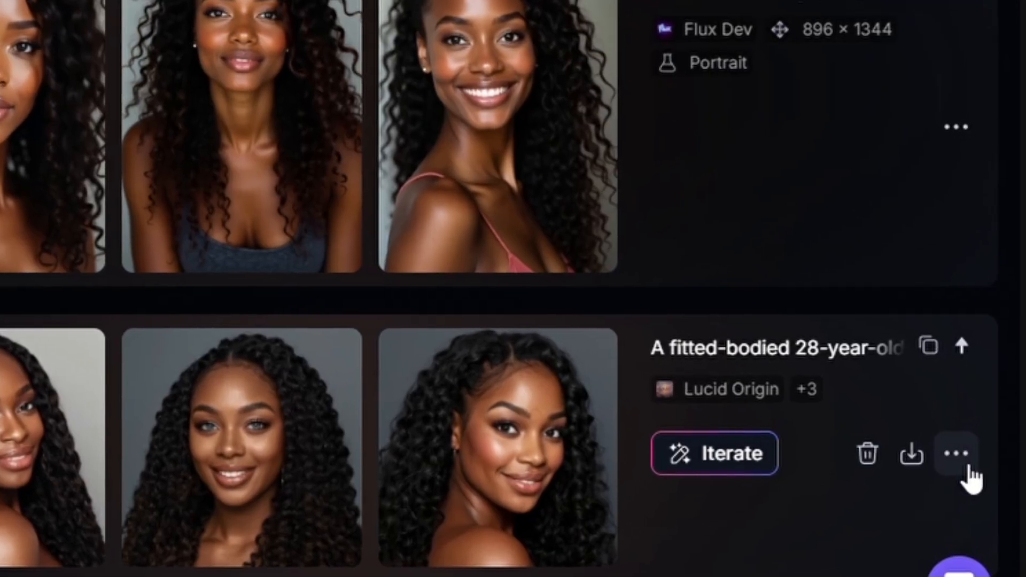
left_click(968, 468)
left_click(872, 407)
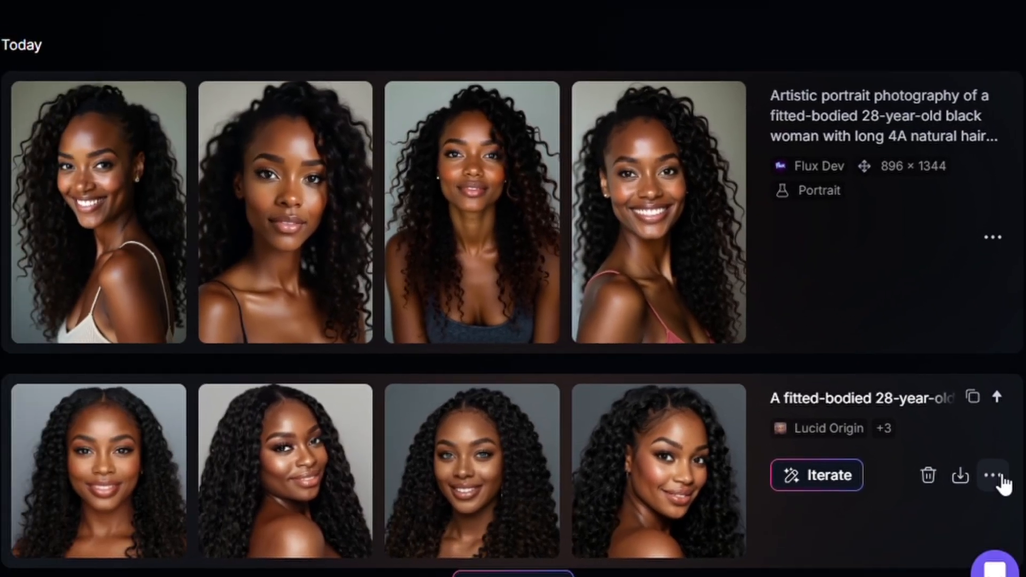
scroll(183, 493, "down", 2)
left_click(184, 492)
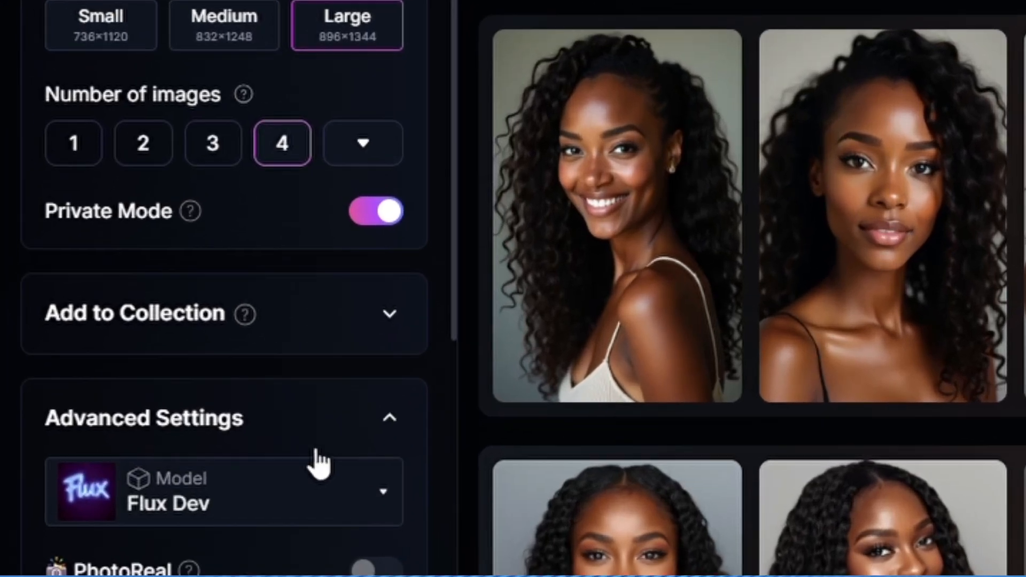
scroll(320, 465, "down", 6)
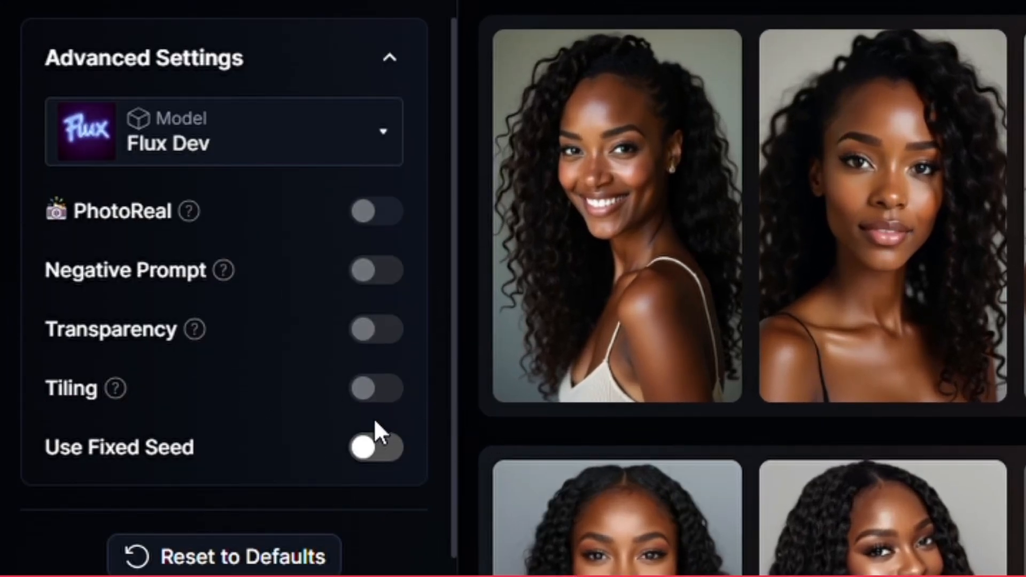
left_click(380, 455)
scroll(410, 459, "down", 2)
left_click(316, 428)
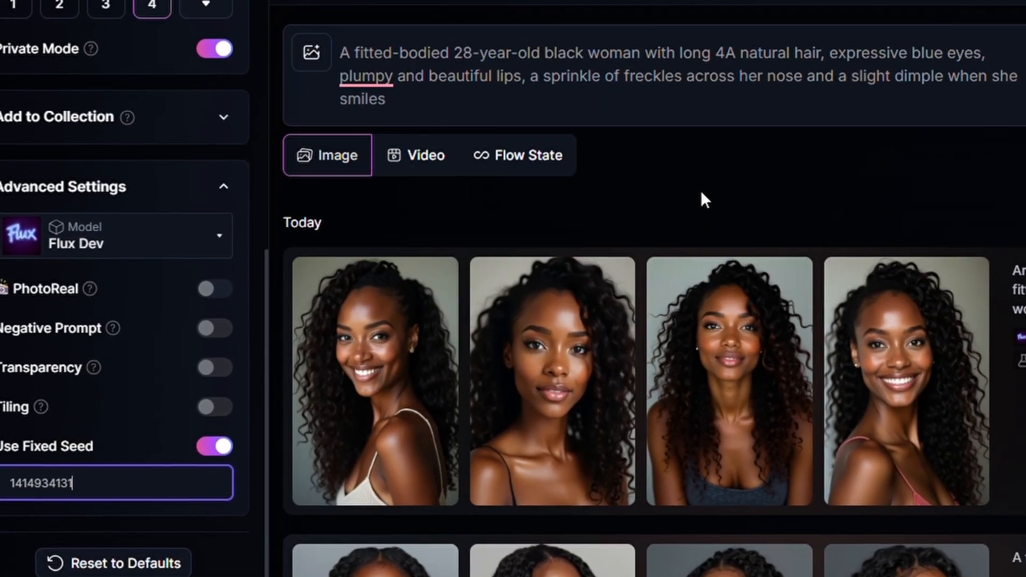
Step: Replace the prompt with "A fitted-bodied 28-year-old black woman with long 4A natural hair... standing by the roadside buying groceries" and generate the images
left_click(553, 110)
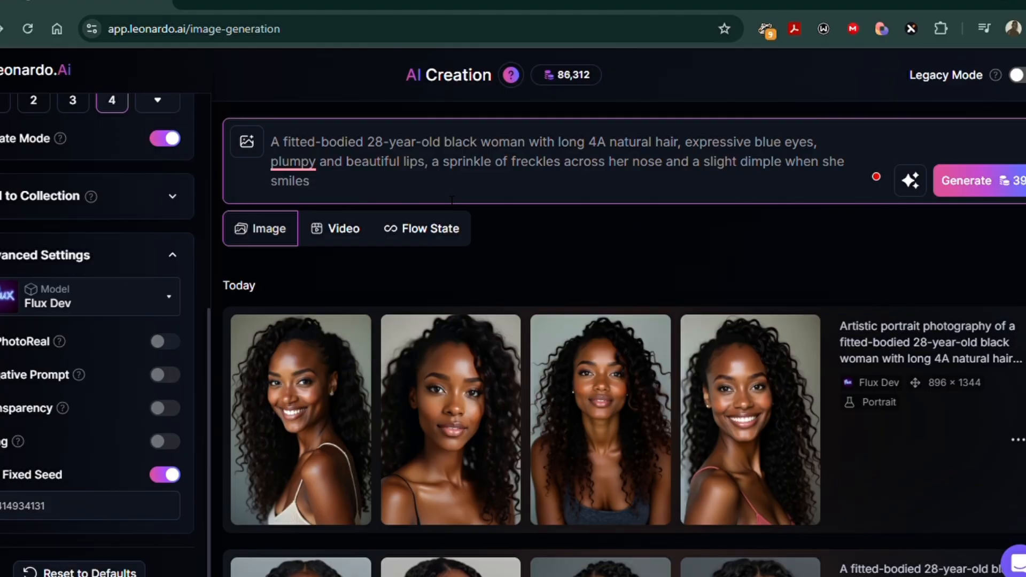
key("BackSpace")
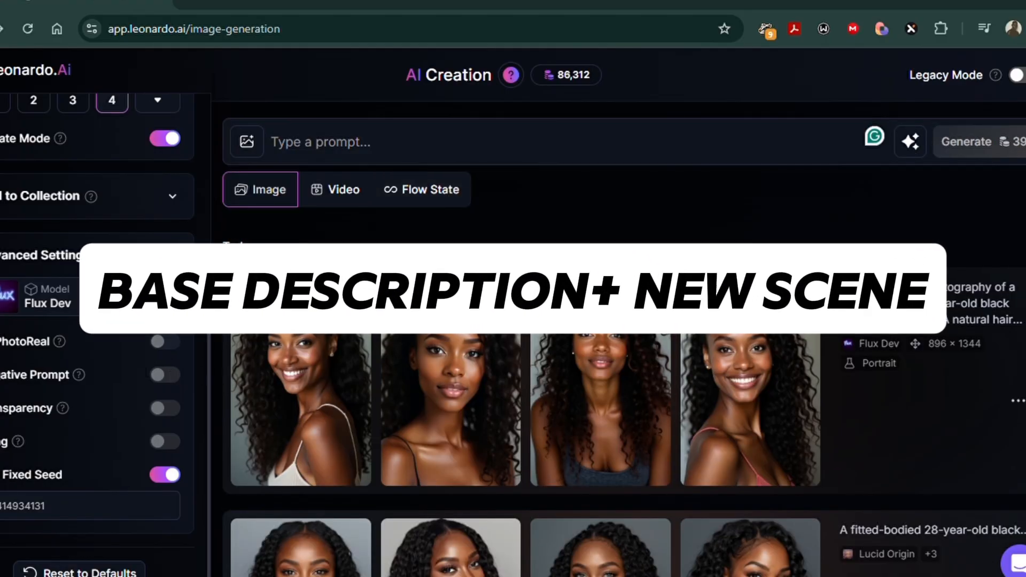
key("ctrl+v")
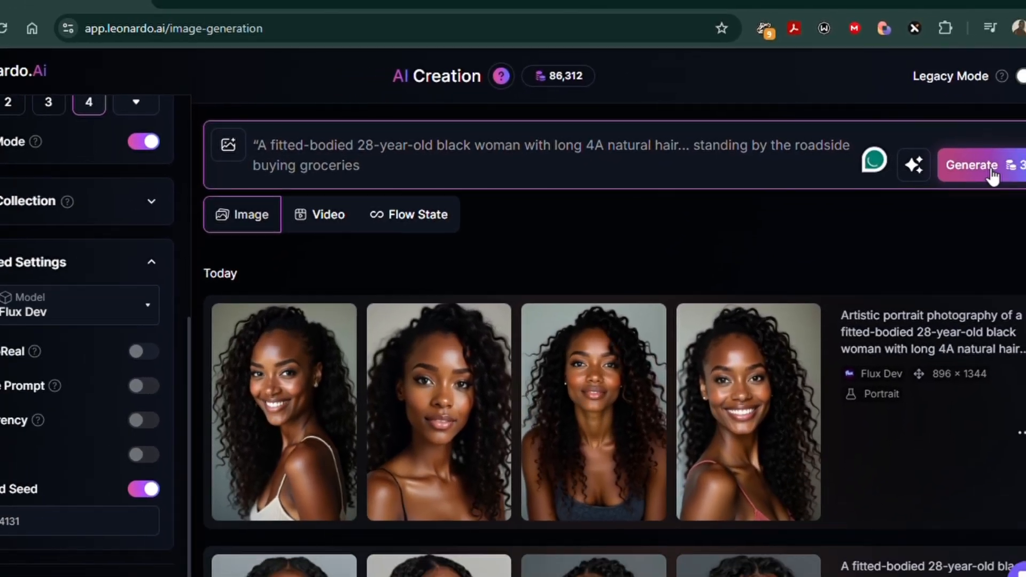
left_click(1013, 209)
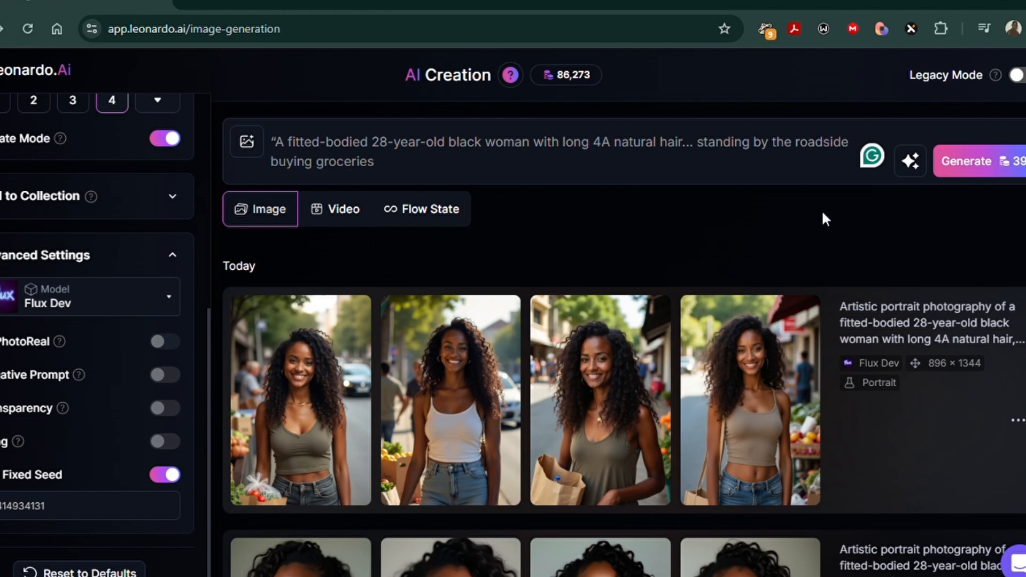
scroll(822, 220, "down", 5)
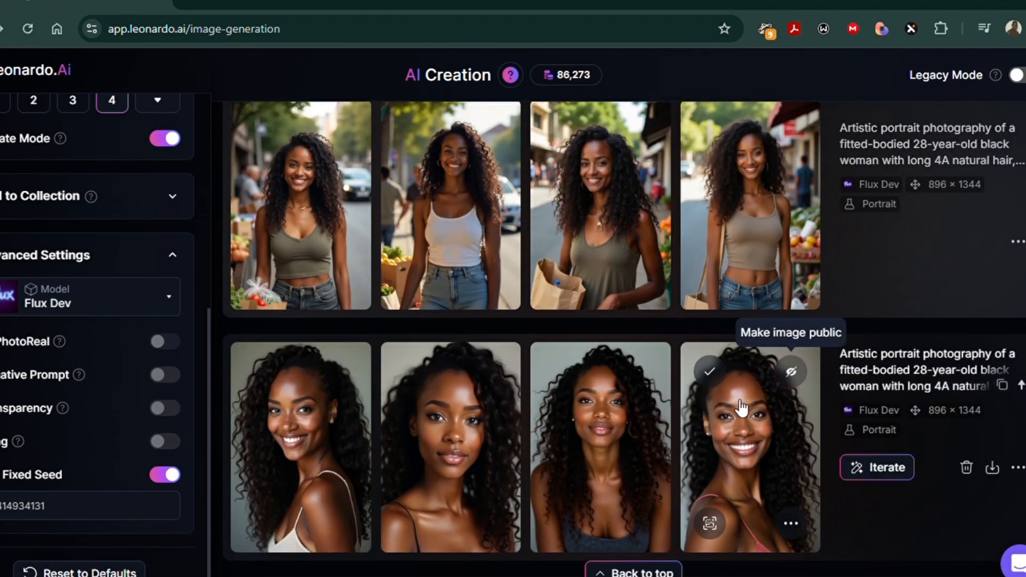
scroll(617, 451, "up", 4)
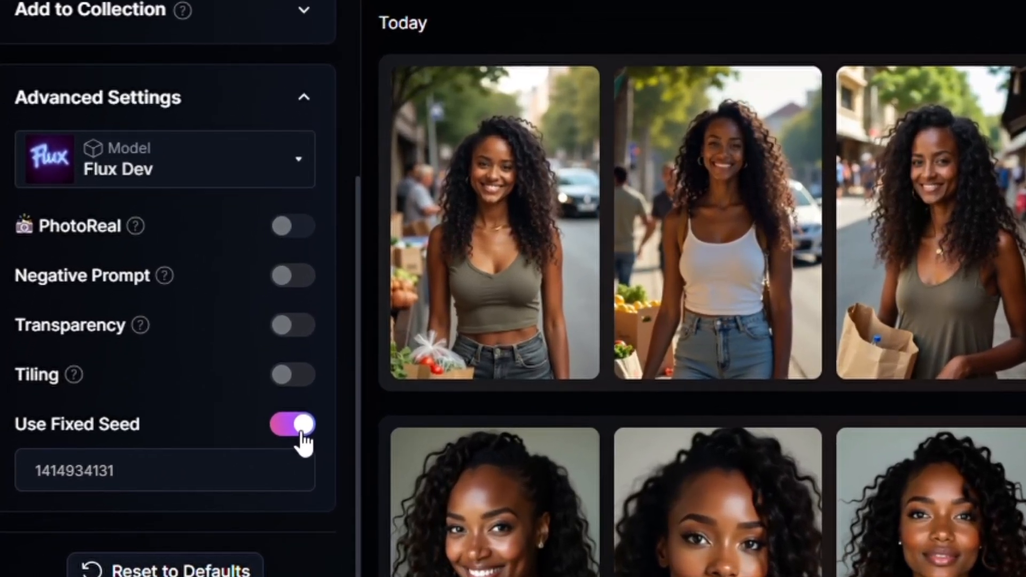
Step: Turn off the fixed seed and switch the image model to Phoenix 1.0
left_click(302, 434)
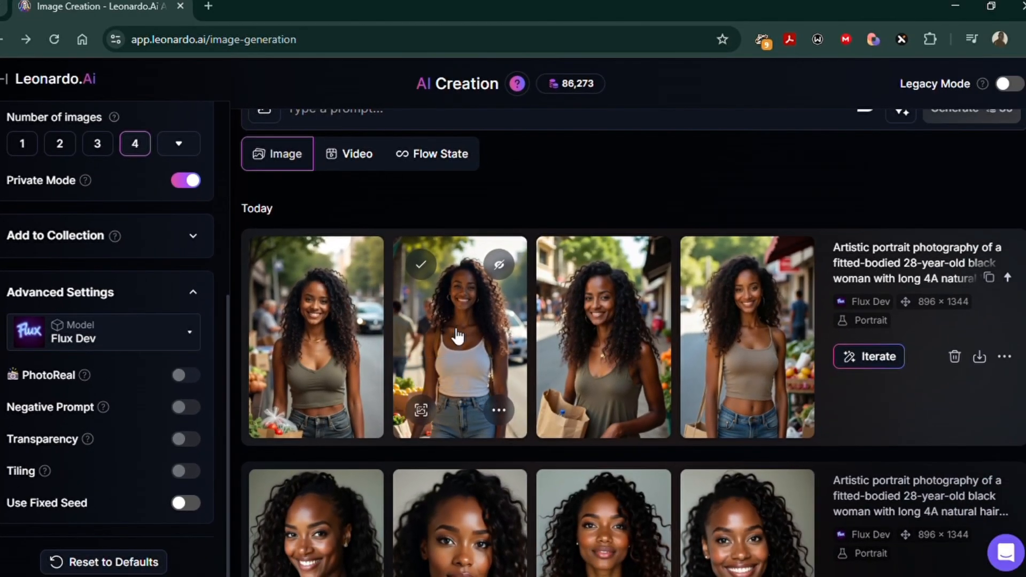
scroll(156, 242, "up", 6)
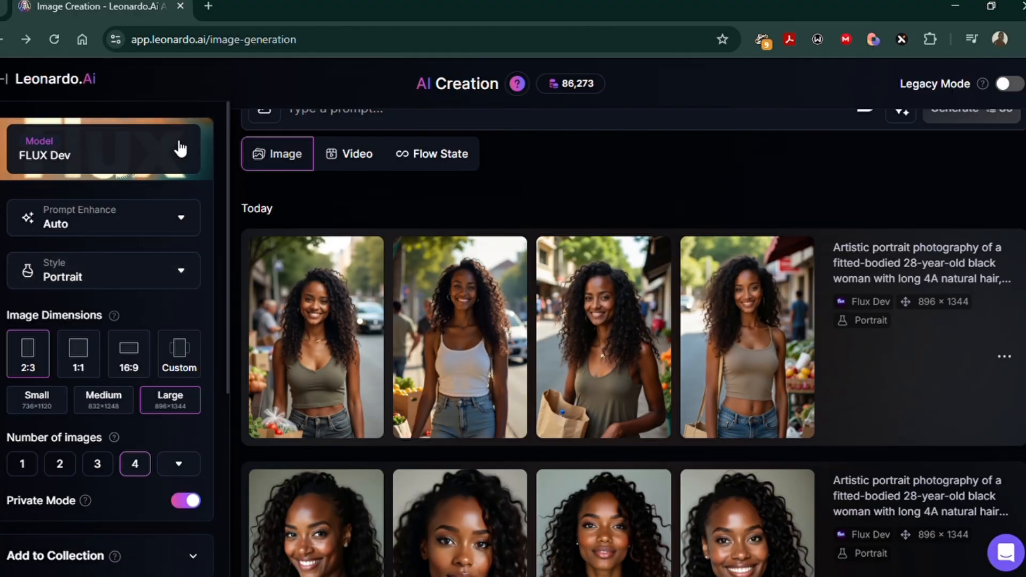
left_click(184, 150)
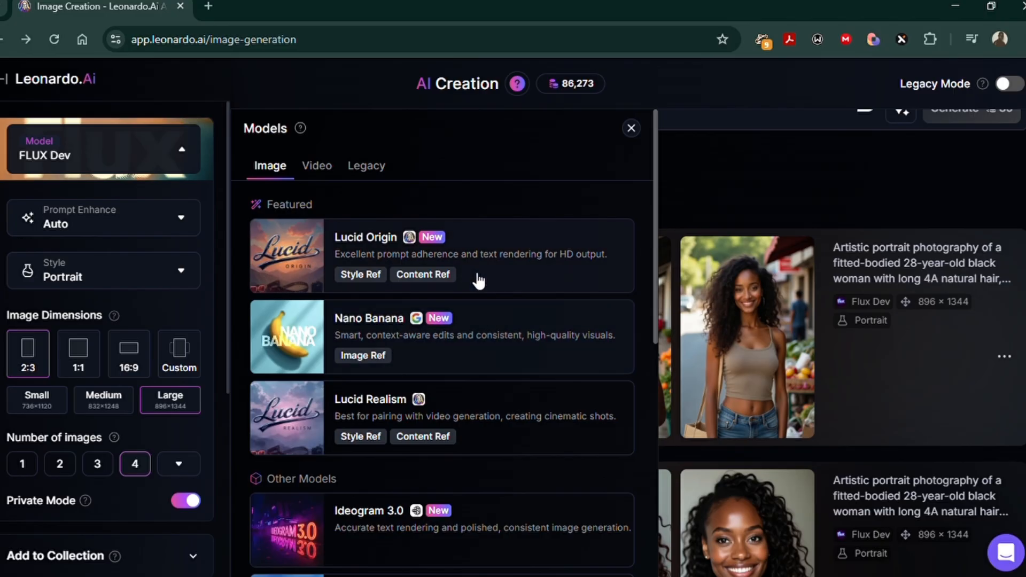
scroll(466, 426, "down", 2)
scroll(464, 425, "down", 8)
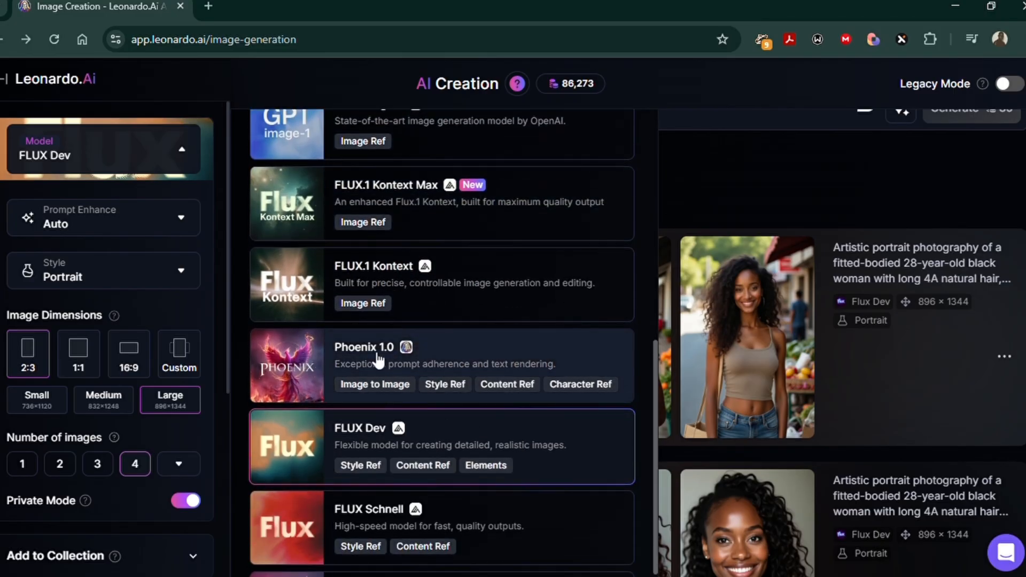
left_click(342, 362)
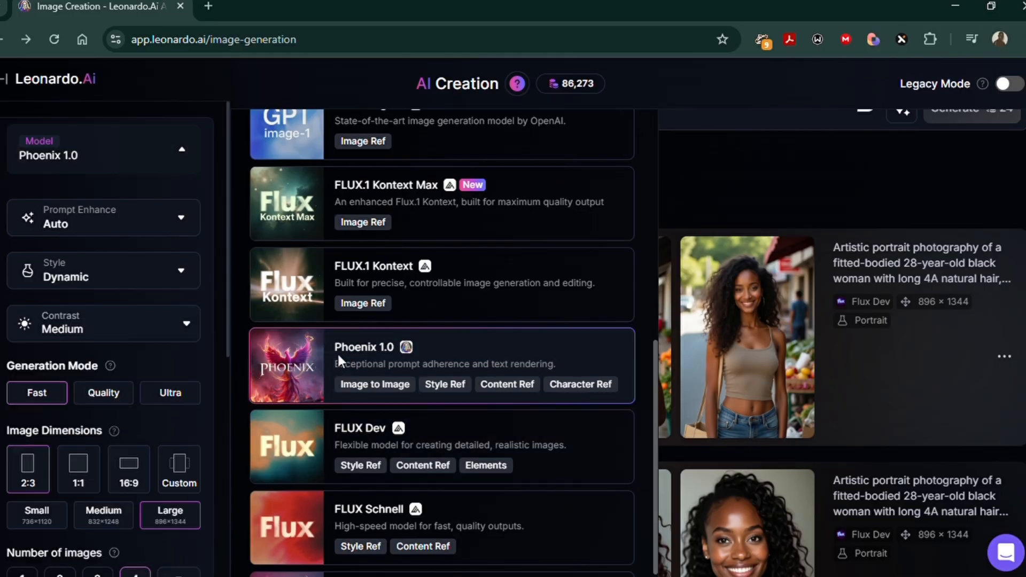
left_click(693, 184)
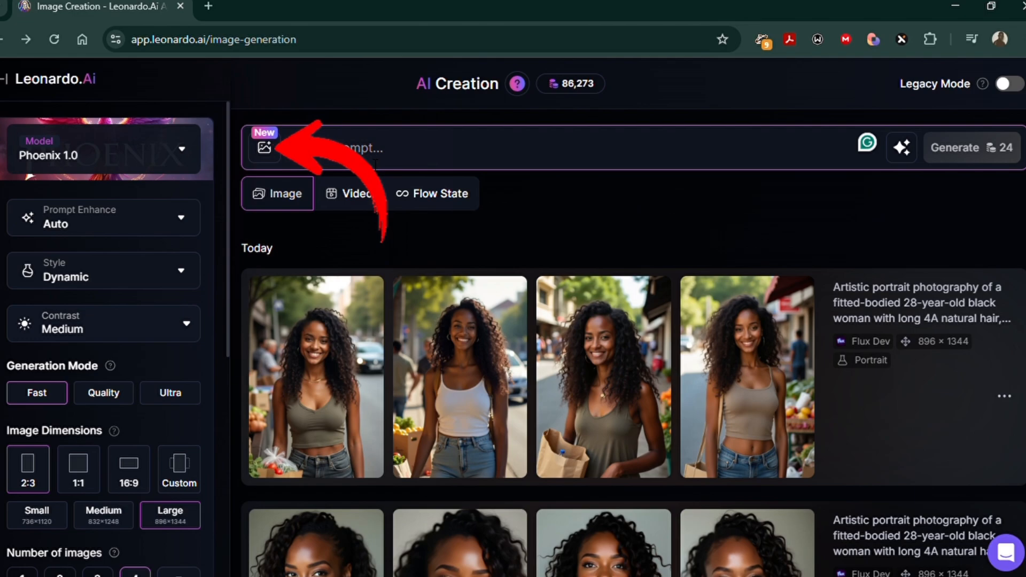
left_click(265, 152)
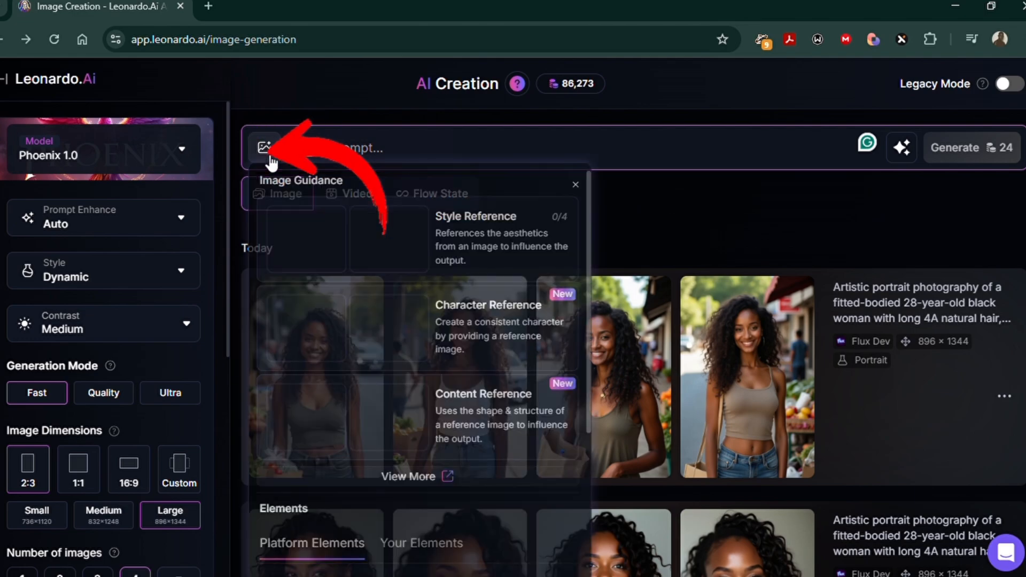
left_click(524, 332)
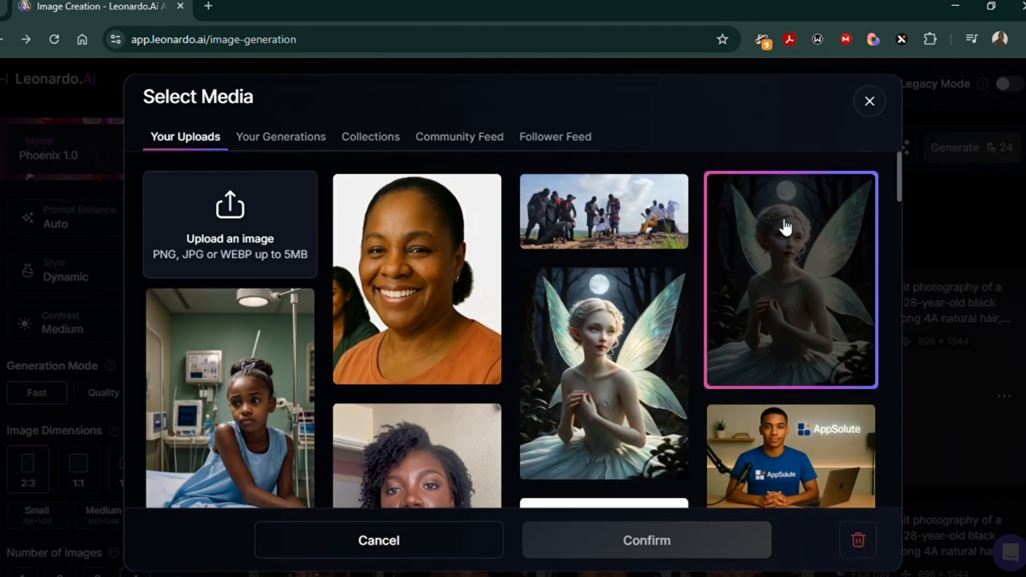
left_click(870, 101)
Step: Download a portrait of the woman from the Flux Dev image set generated with the Portrait style
scroll(791, 321, "down", 2)
left_click(984, 243)
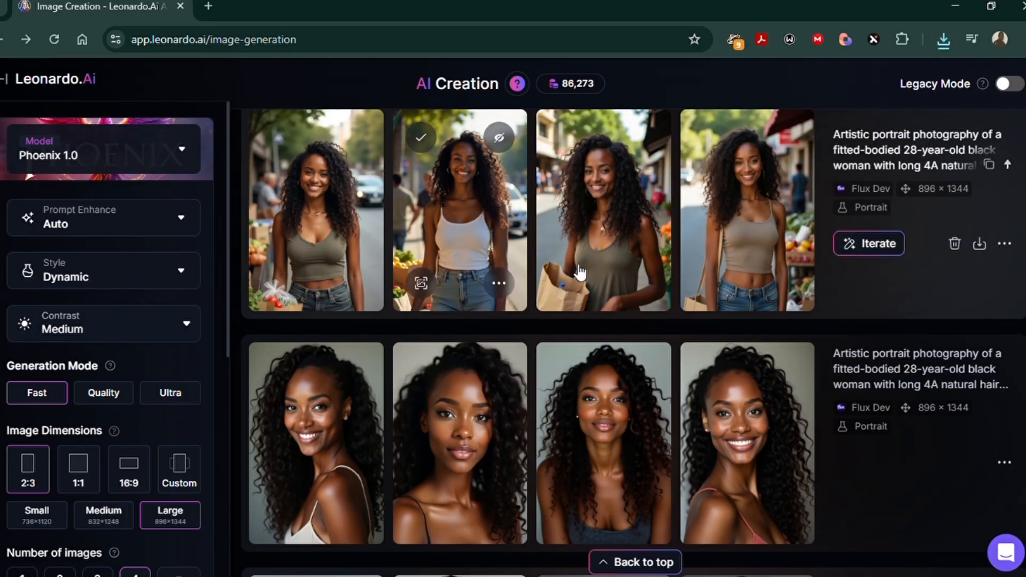
scroll(580, 273, "down", 3)
left_click(499, 381)
left_click(568, 183)
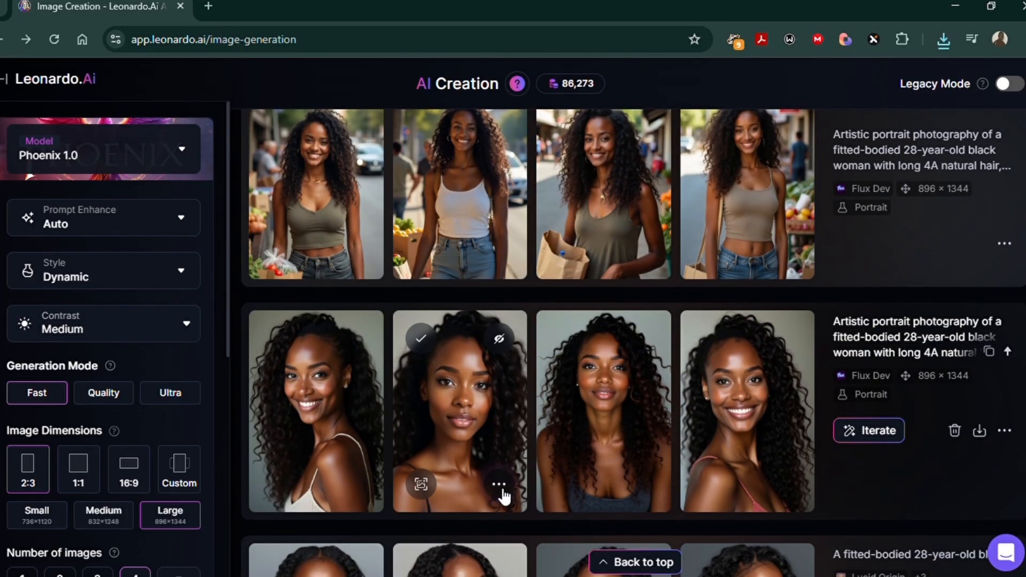
left_click(500, 492)
scroll(564, 415, "down", 5)
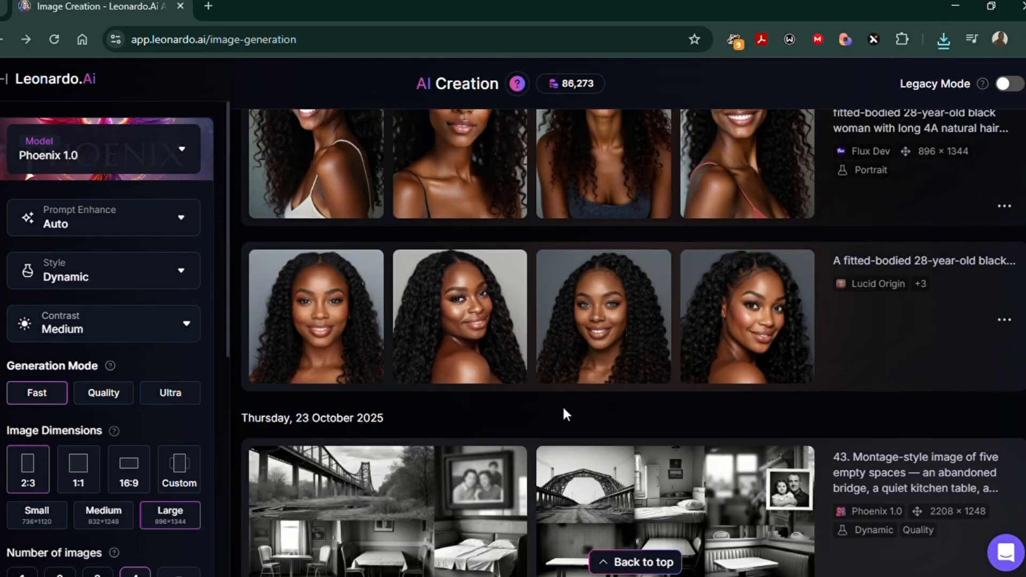
Step: Add the front-facing portrait of the woman in the dark tank top as a Character Reference with High strength
scroll(564, 415, "up", 1)
left_click(343, 385)
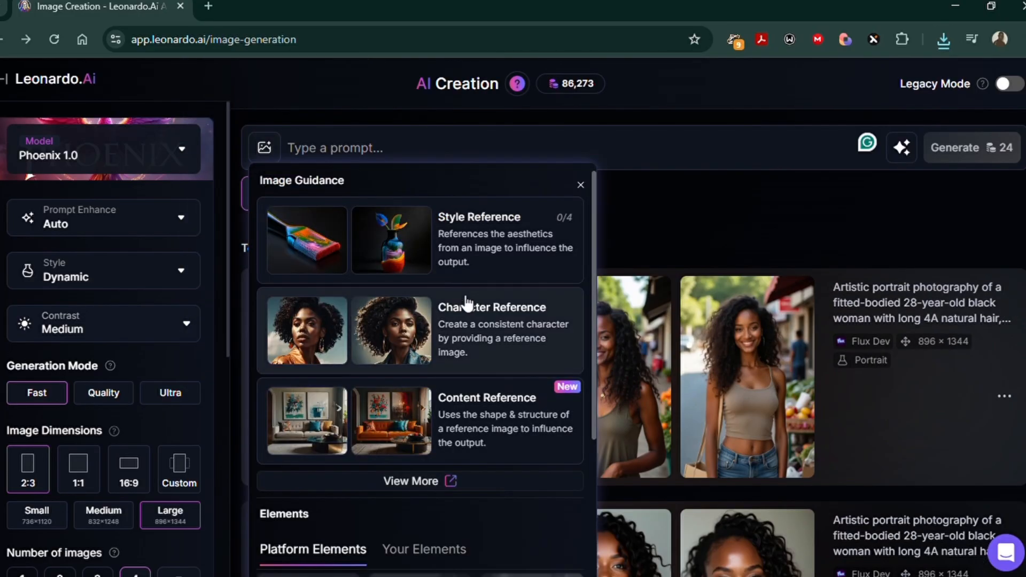
left_click(466, 303)
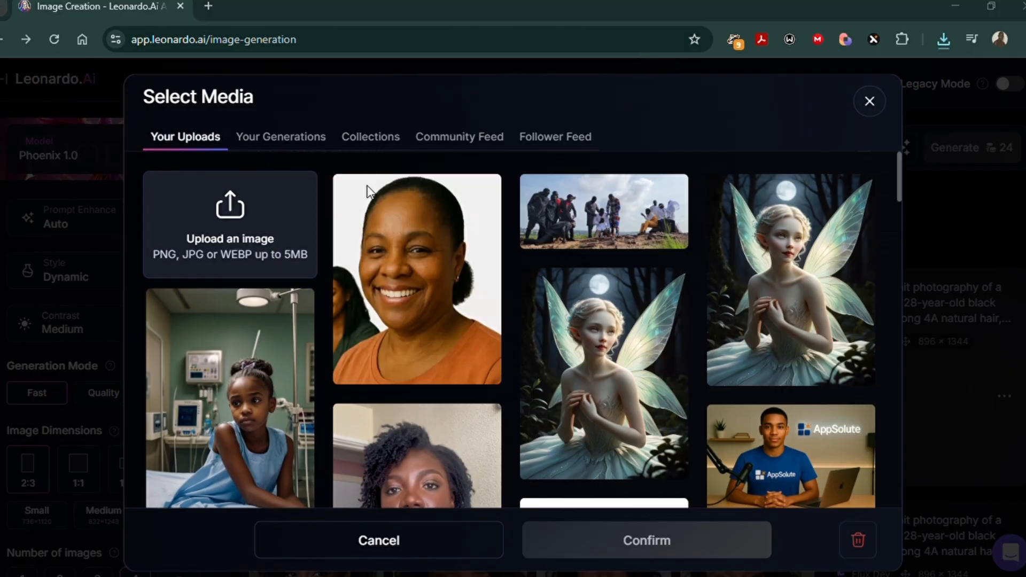
left_click(453, 418)
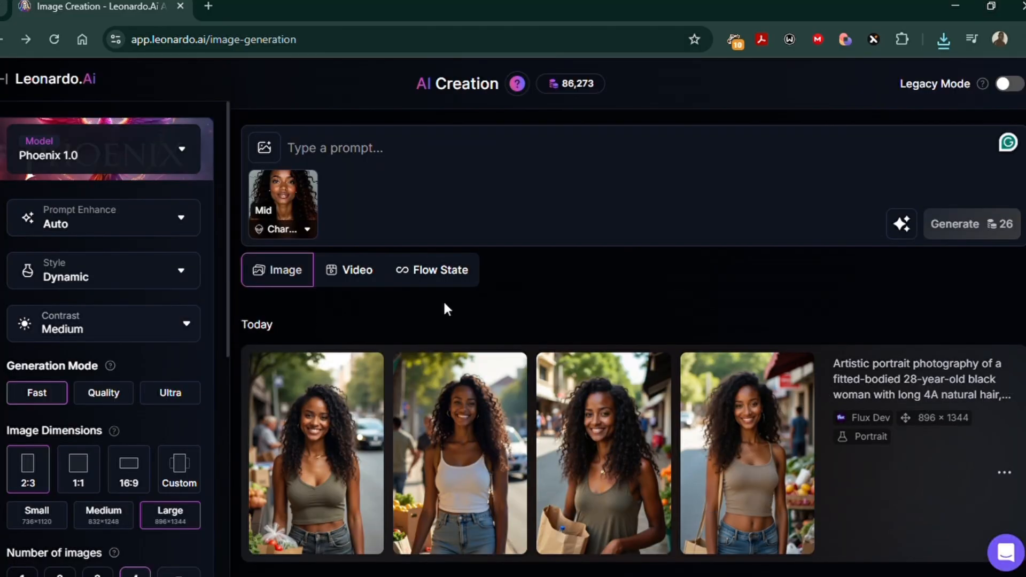
scroll(518, 337, "down", 2)
scroll(521, 385, "up", 2)
left_click(315, 233)
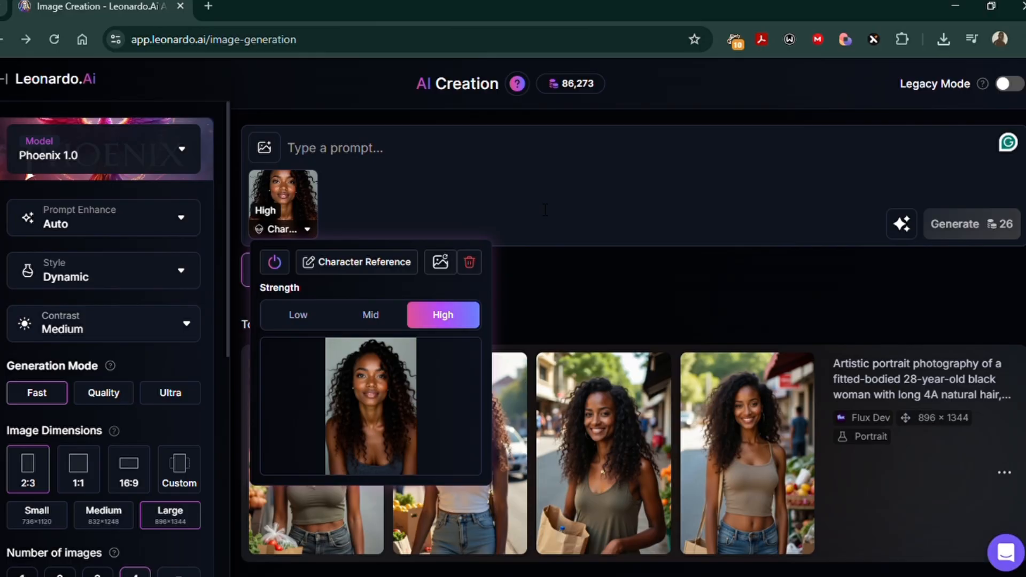
Step: Enter the prompt "She's walking into a futuristic marketplace at night" and generate the images
left_click(361, 240)
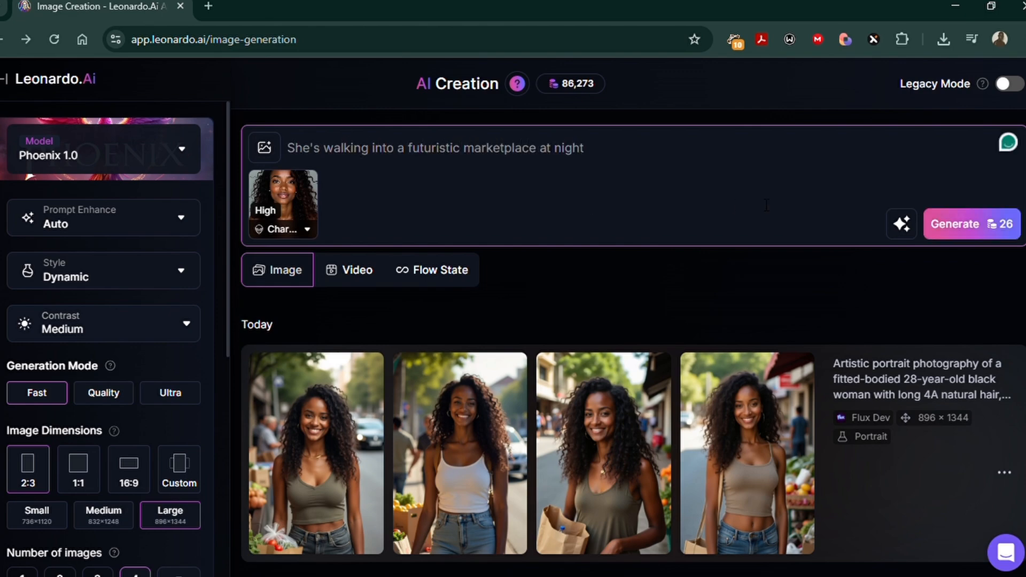
left_click(969, 227)
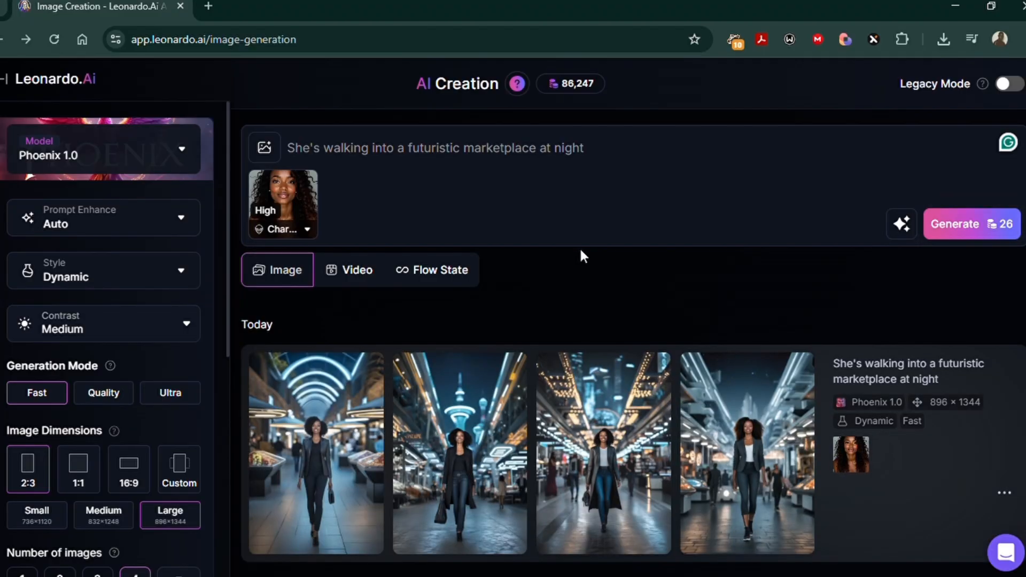
Step: Examine the generated futuristic marketplace images one by one and compare the character with the earlier roadside set
scroll(350, 426, "down", 1)
left_click(335, 416)
left_click(749, 335)
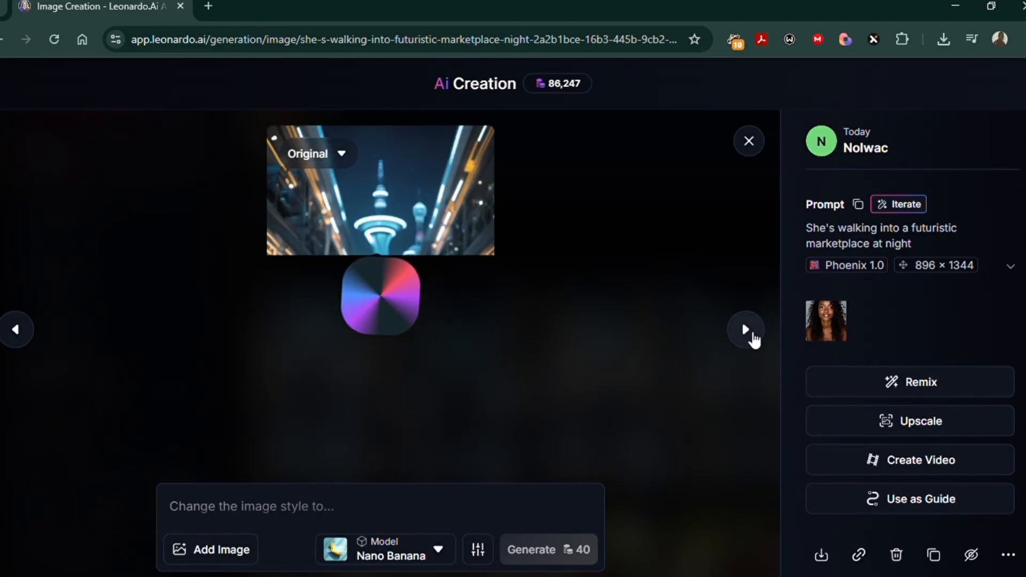
left_click(749, 334)
left_click(749, 334)
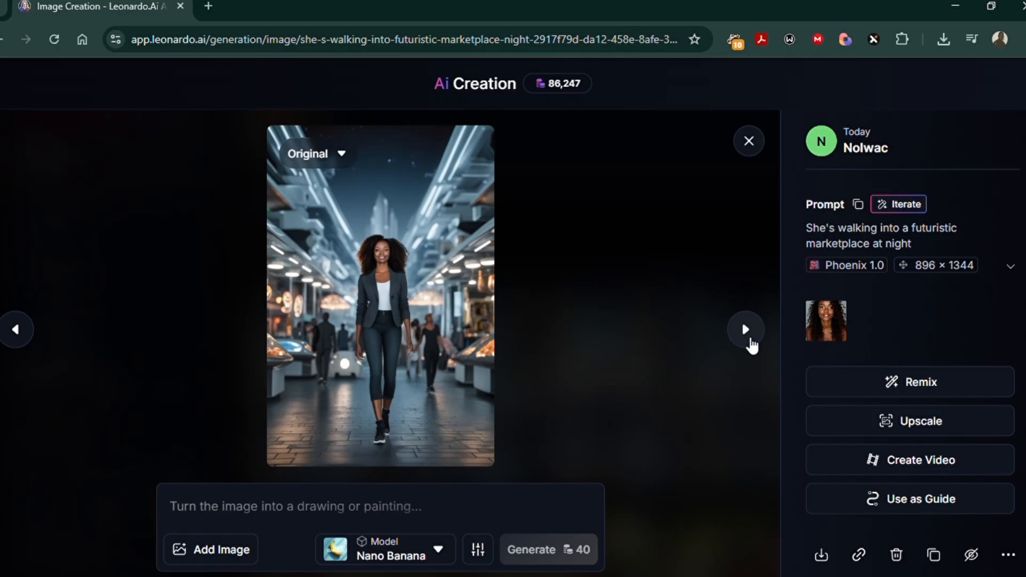
left_click(764, 150)
scroll(581, 493, "down", 5)
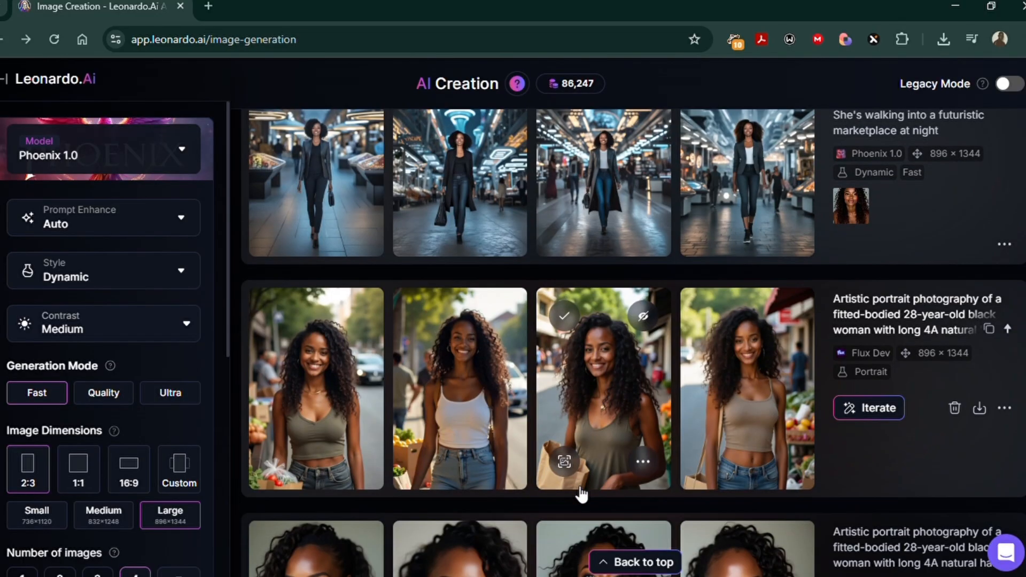
scroll(581, 495, "up", 8)
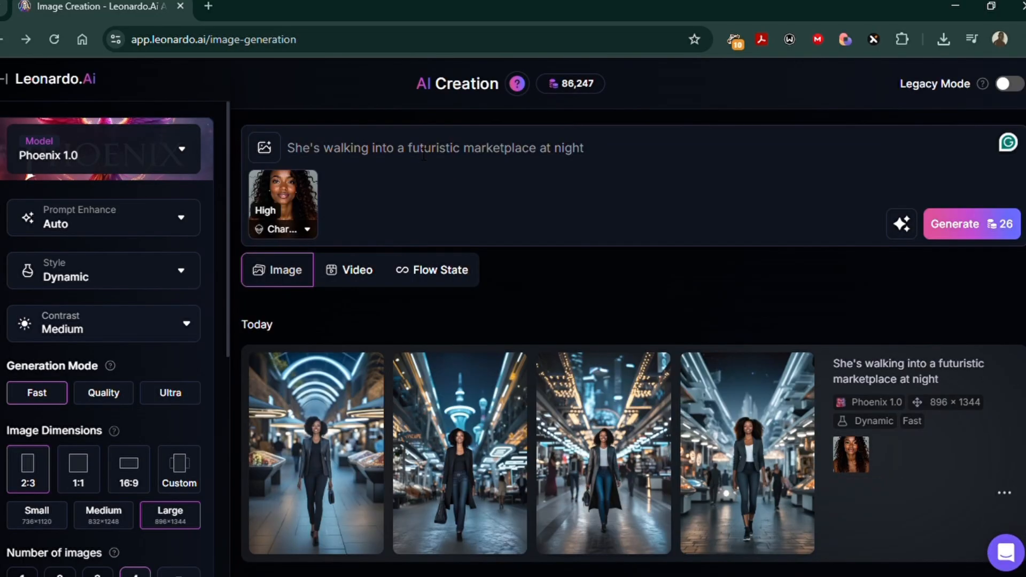
Step: Extend the marketplace prompt with ", portrait view from the waist up" and generate a new set of images
scroll(459, 235, "down", 4)
scroll(460, 238, "up", 5)
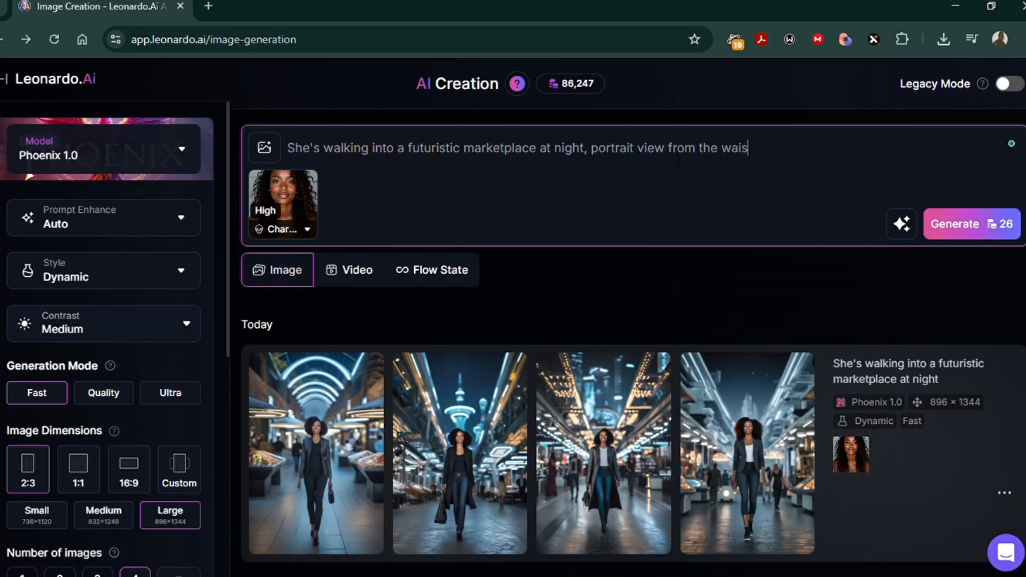
left_click(965, 227)
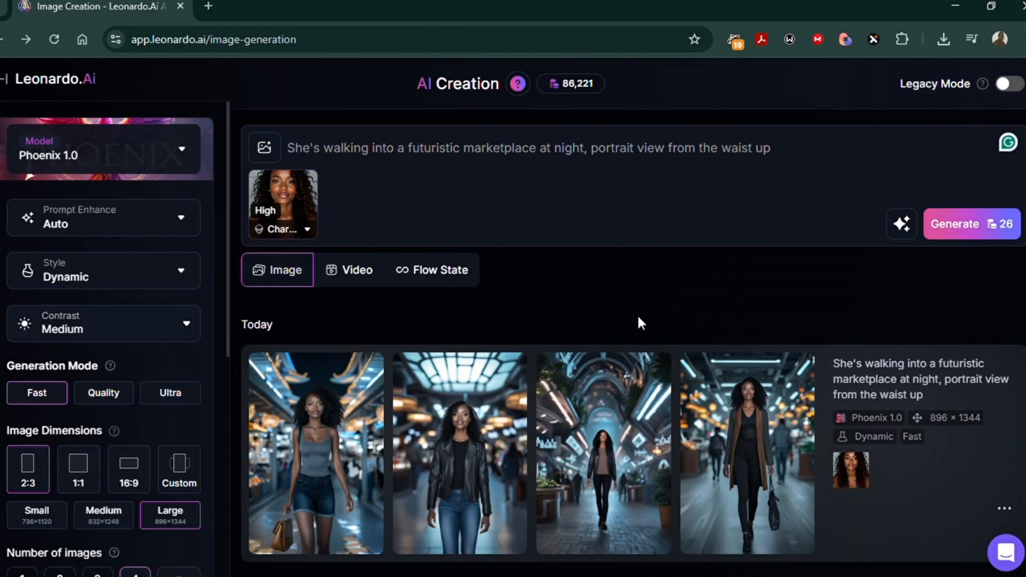
Step: View each image of the waist-up marketplace set at full size and check the character's consistency
left_click(370, 450)
left_click(757, 335)
left_click(747, 329)
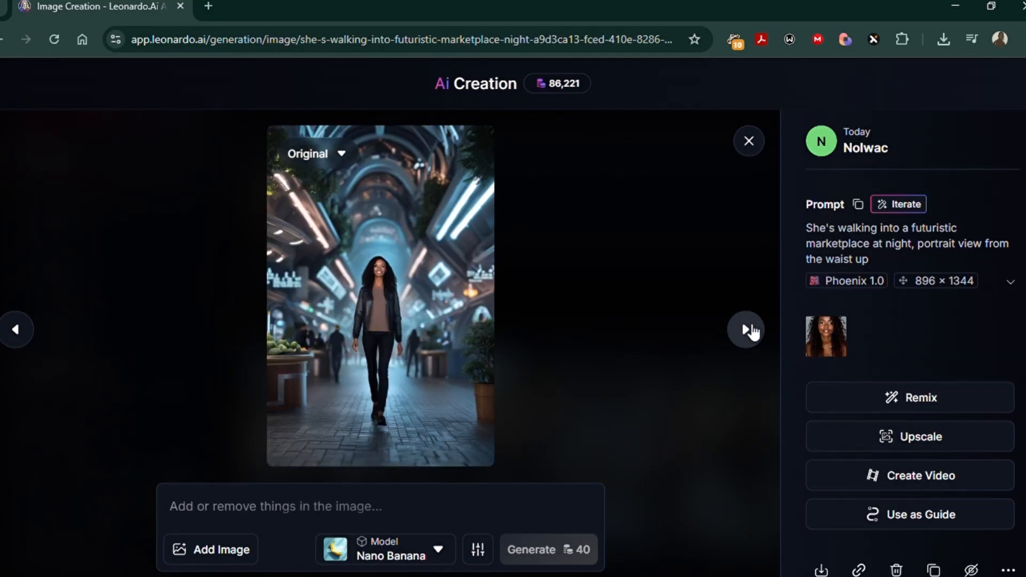
left_click(746, 329)
left_click(745, 329)
left_click(749, 142)
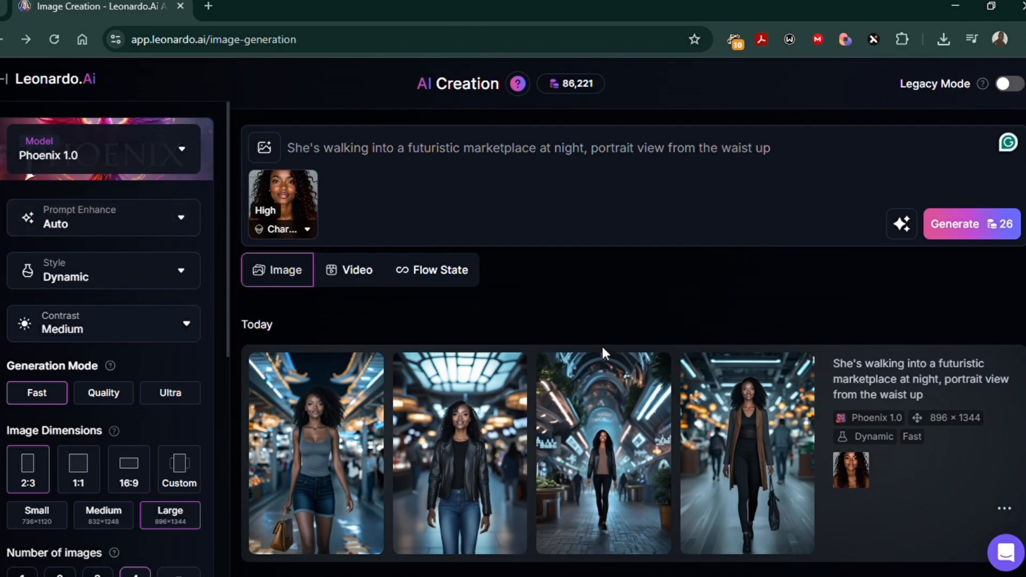
scroll(297, 295, "down", 10)
scroll(378, 362, "up", 10)
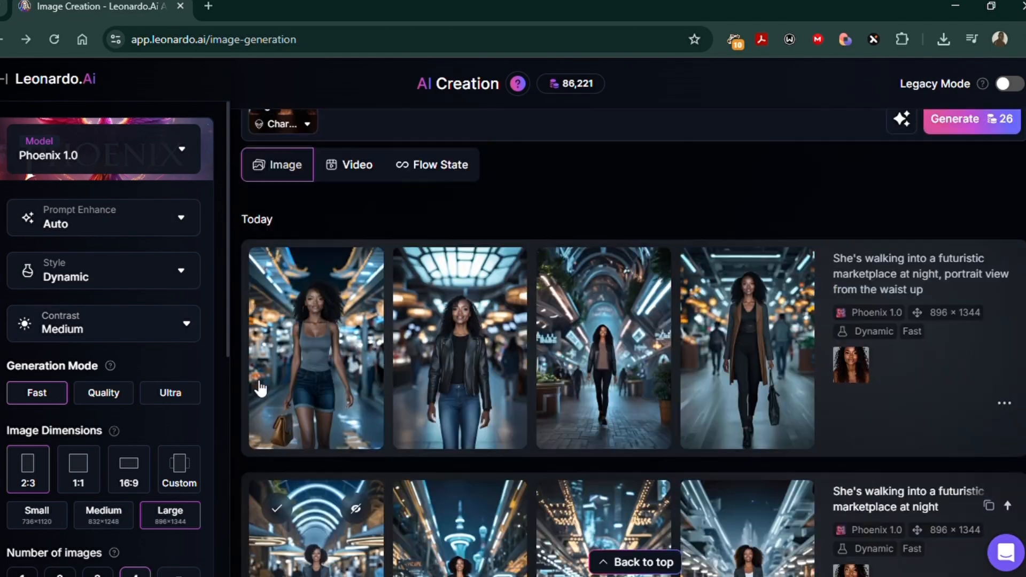
Step: Open the selection of image models
left_click(182, 149)
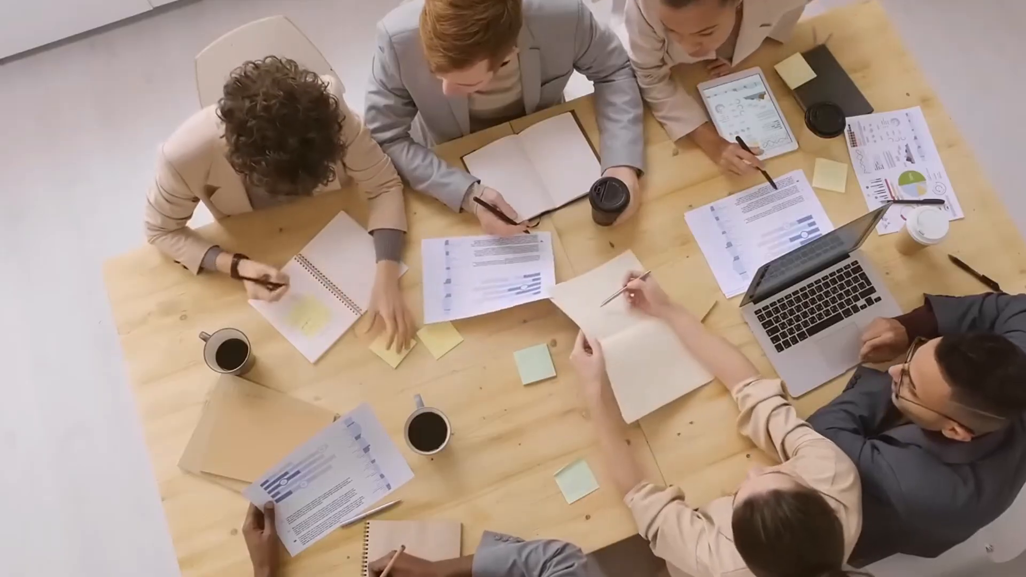